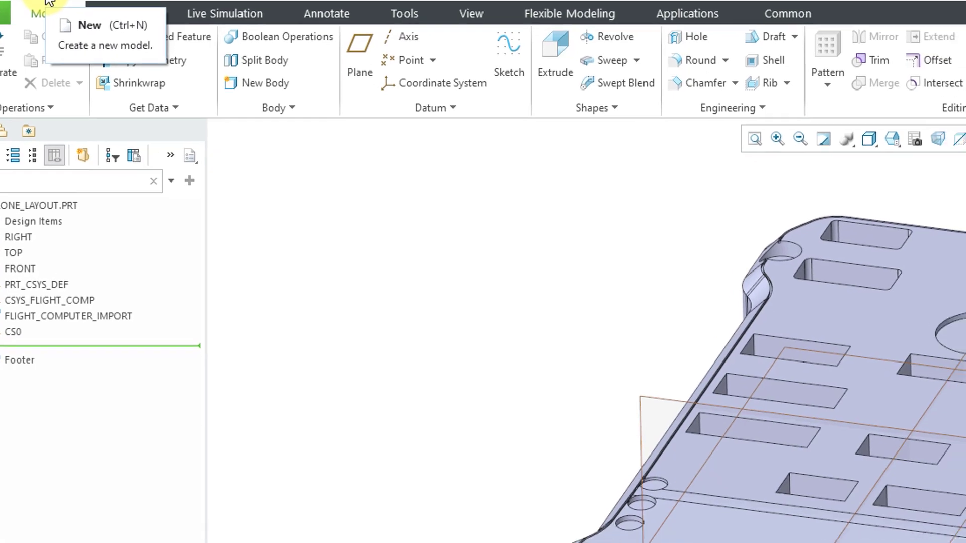
# Open the New dialog from the Quick Access Toolbar, with Part type preselected.
pyautogui.click(85, 15)
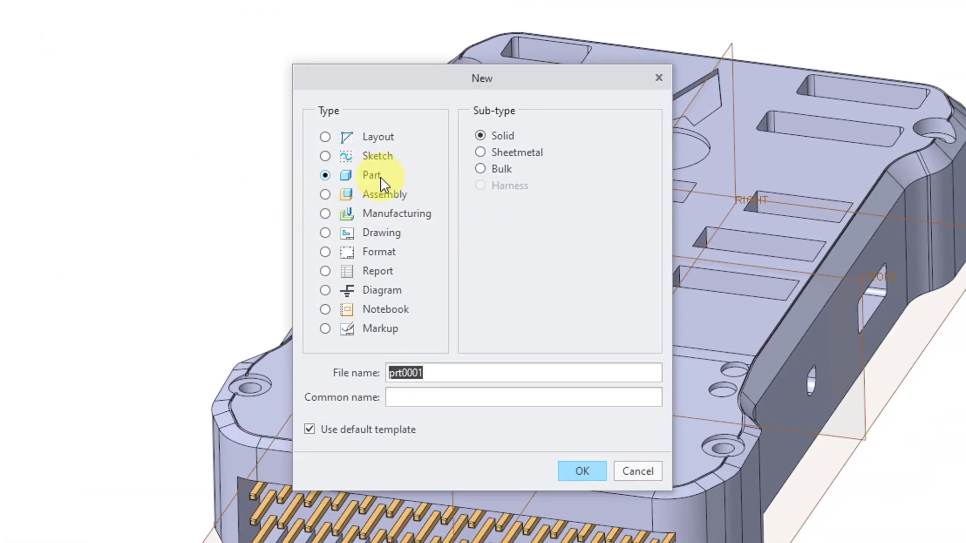
# Choose the Sheetmetal sub-type with Use default template unchecked and confirm.
pyautogui.click(523, 159)
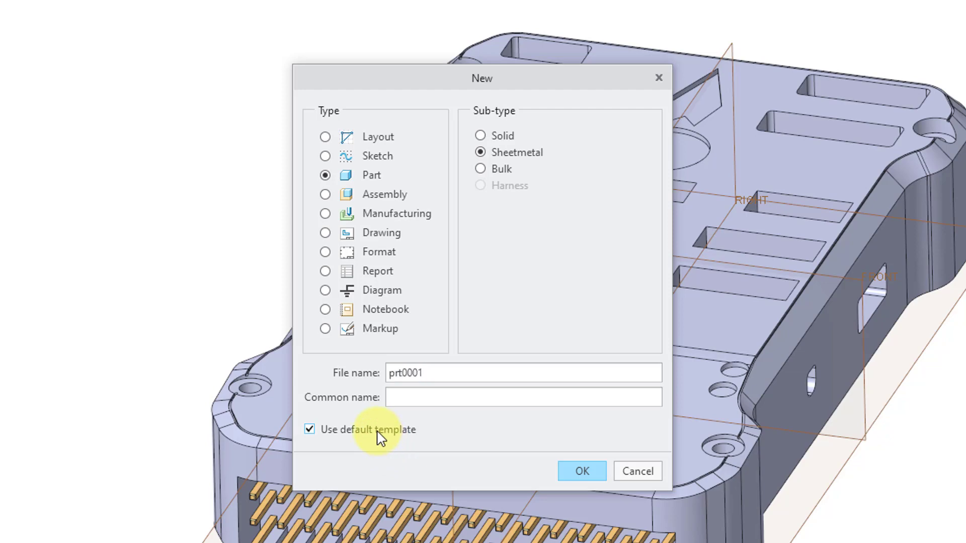
pyautogui.click(378, 437)
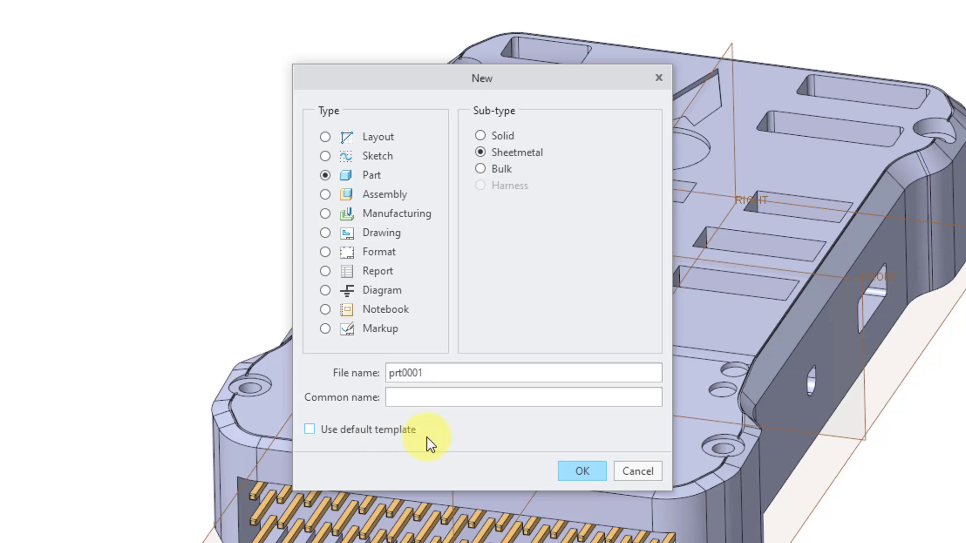
pyautogui.click(574, 471)
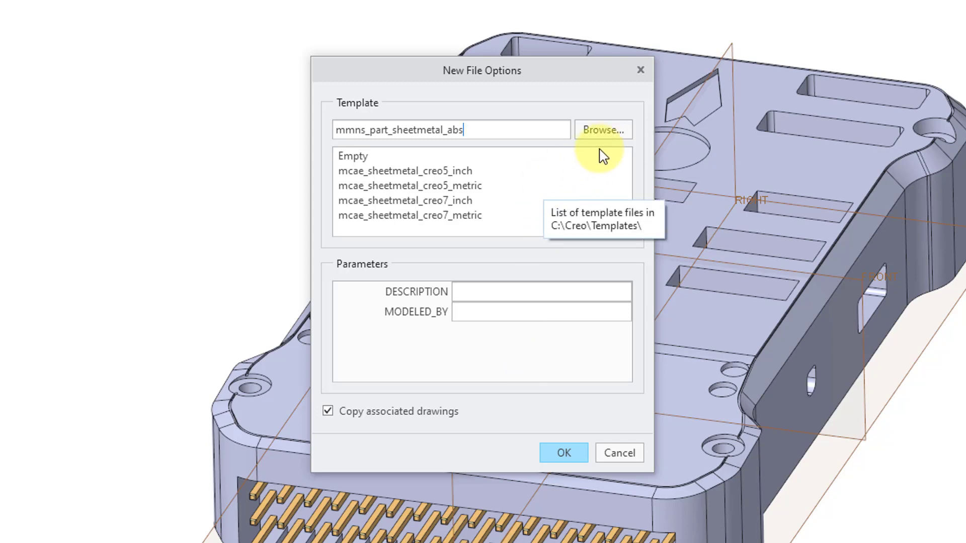
# Open the Choose template browser from New File Options.
pyautogui.click(605, 135)
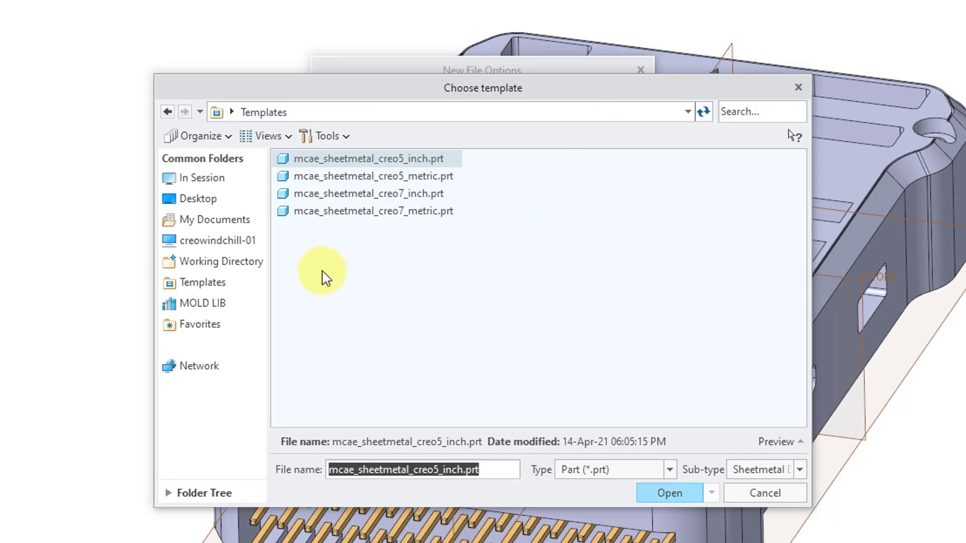
# Pick mmns_part_sheetmetal_abs.prt from C:\Program Files\PTC\Creo 9.0.2.0\Common Files\templates.
pyautogui.click(239, 246)
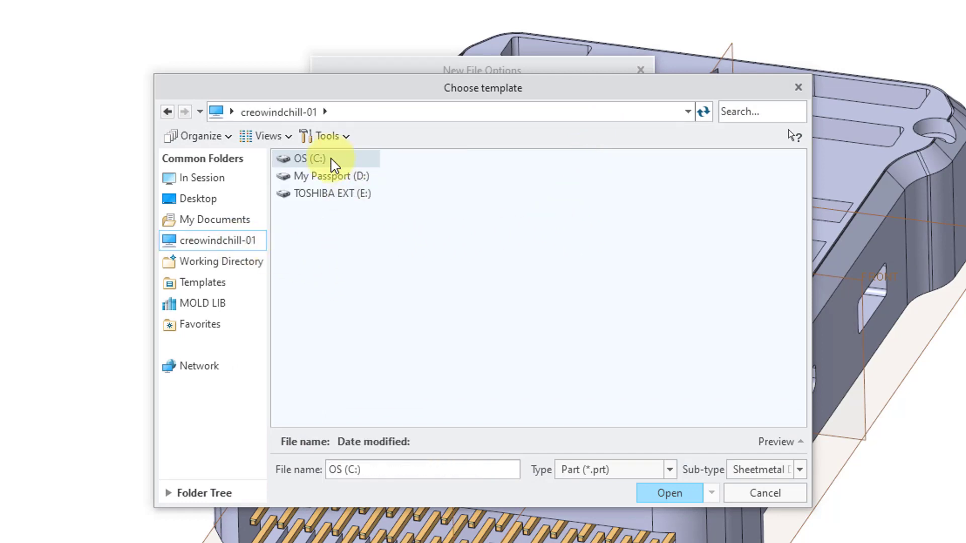
pyautogui.doubleClick(313, 160)
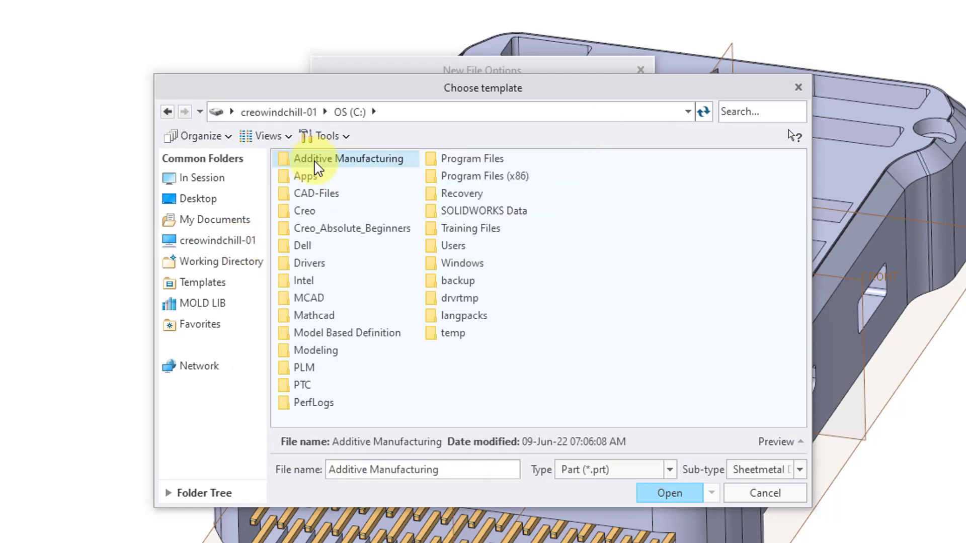
pyautogui.doubleClick(304, 387)
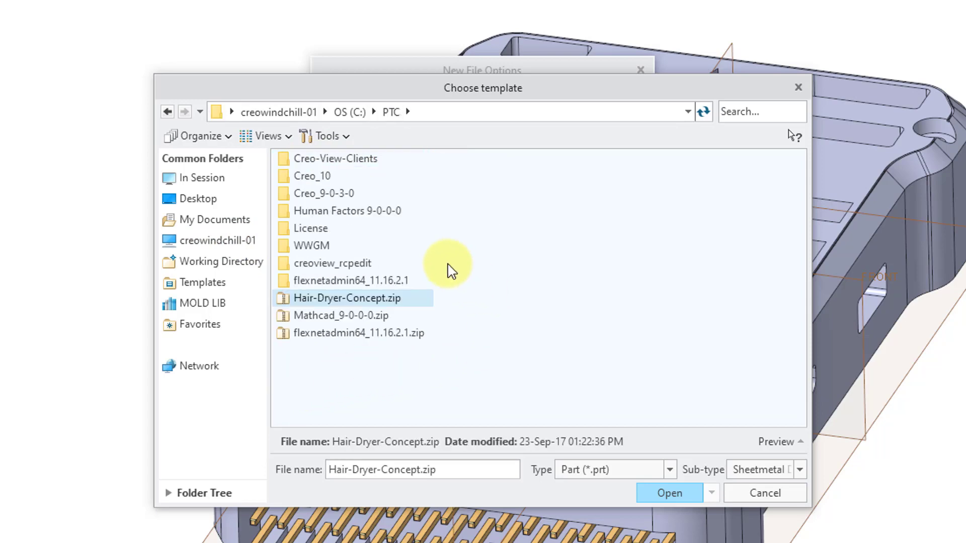
pyautogui.click(341, 110)
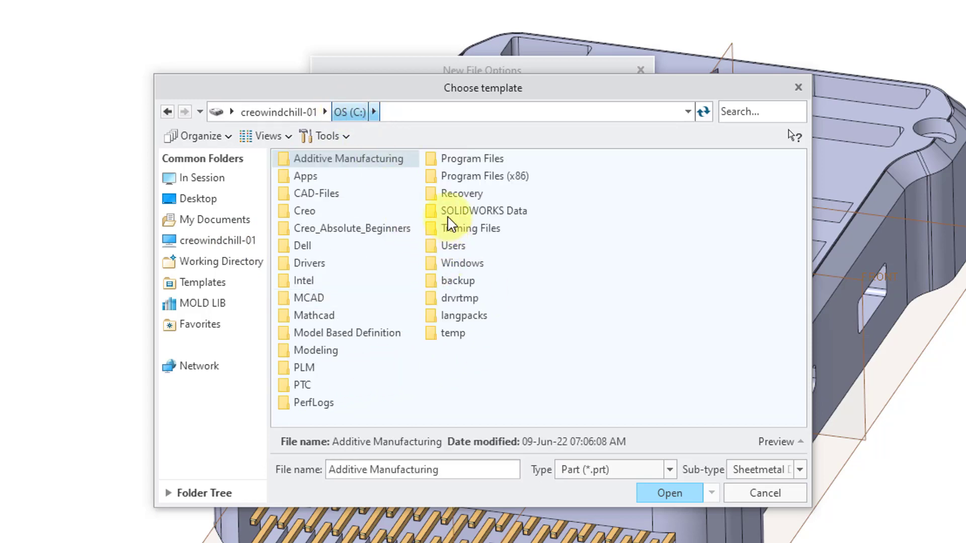
pyautogui.click(449, 161)
pyautogui.doubleClick(449, 161)
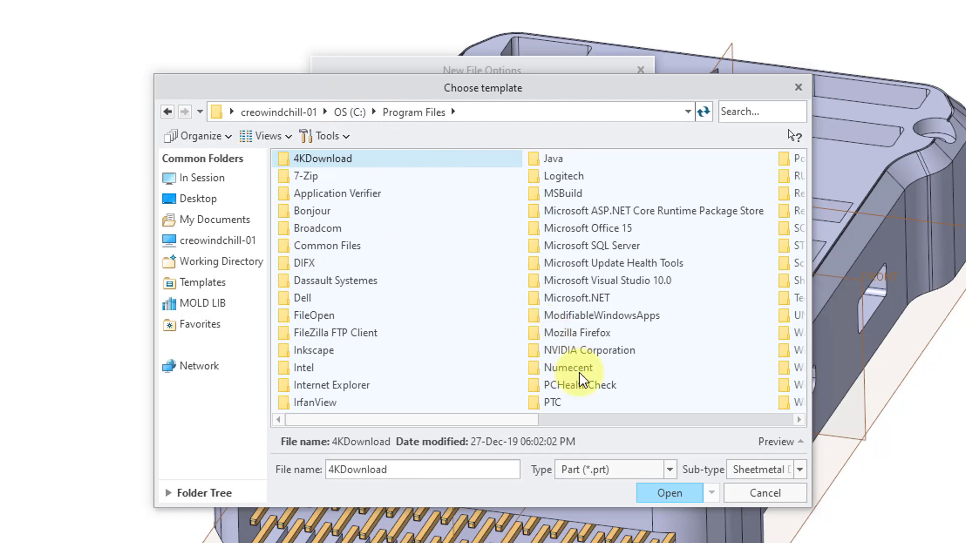
pyautogui.doubleClick(550, 405)
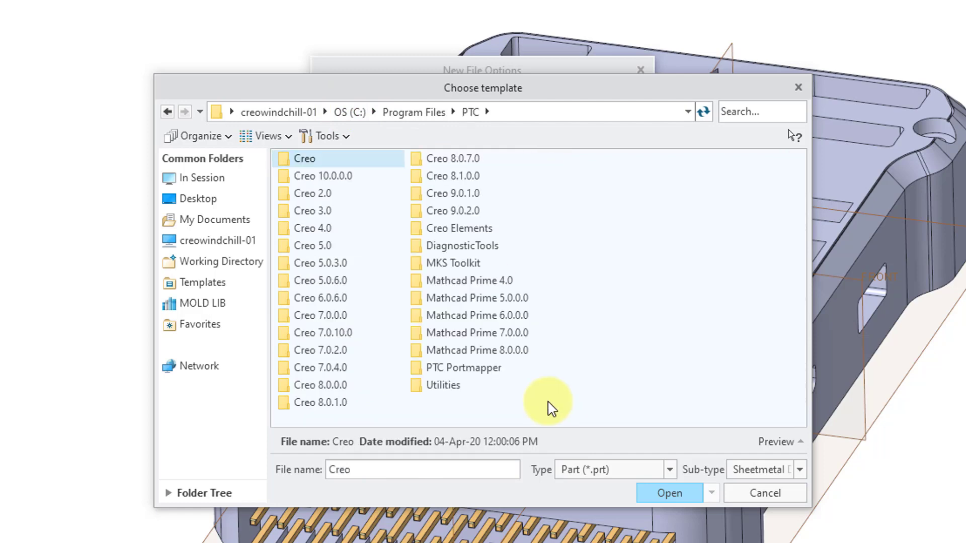
pyautogui.click(464, 212)
pyautogui.doubleClick(465, 211)
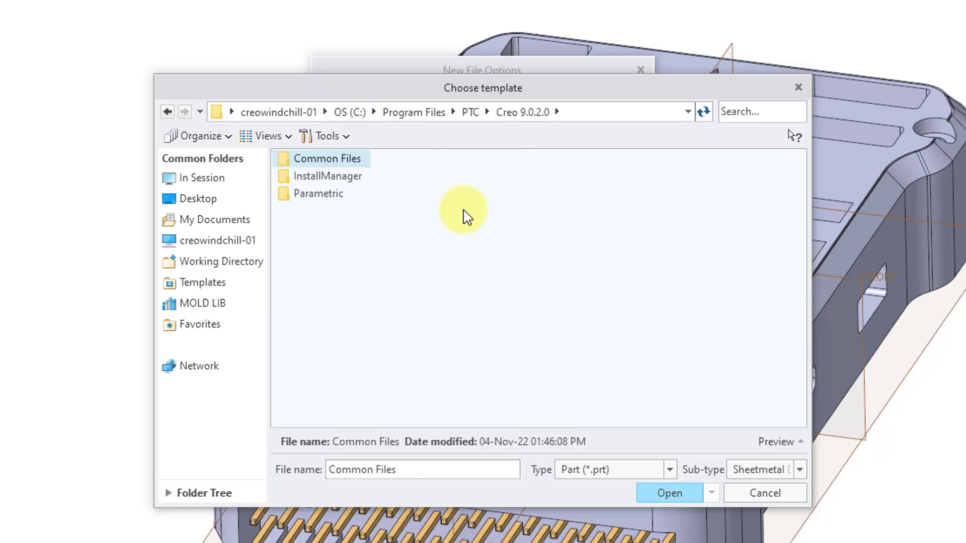
pyautogui.doubleClick(342, 161)
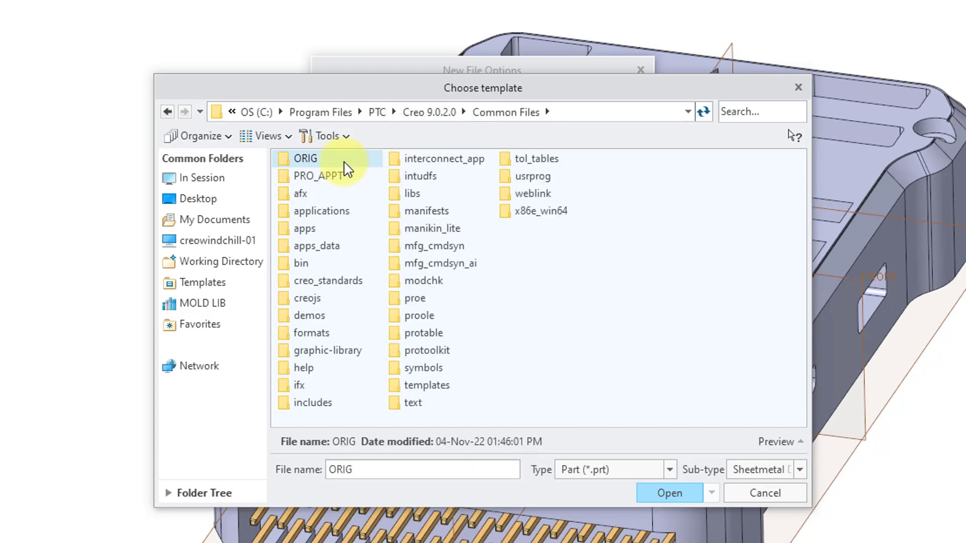
pyautogui.doubleClick(435, 385)
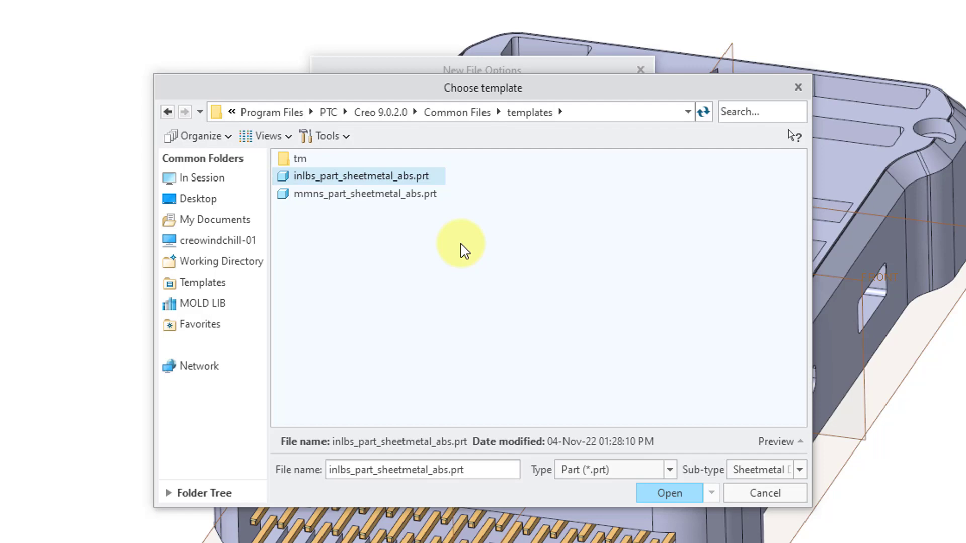
pyautogui.click(408, 196)
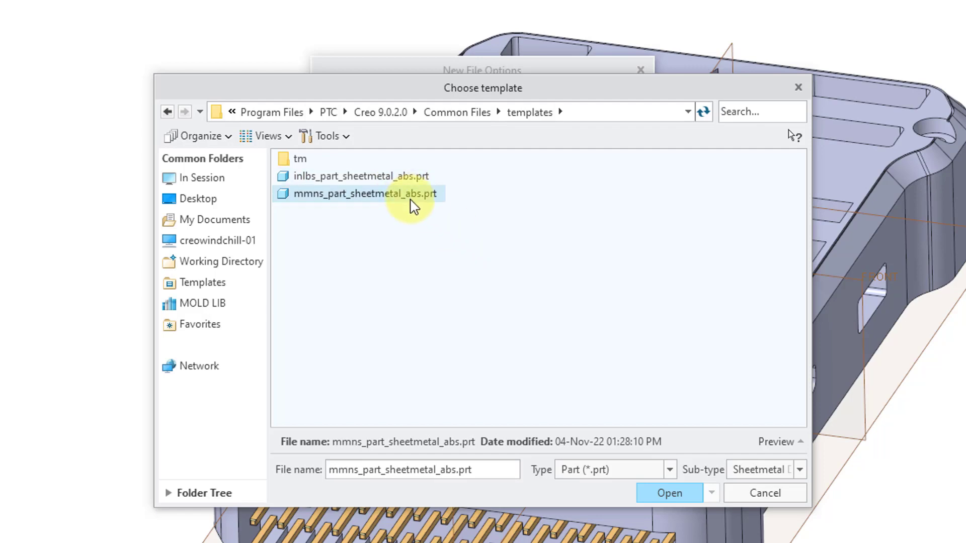
# Accept the chosen template and create sheet metal part PRT0001.
pyautogui.click(675, 492)
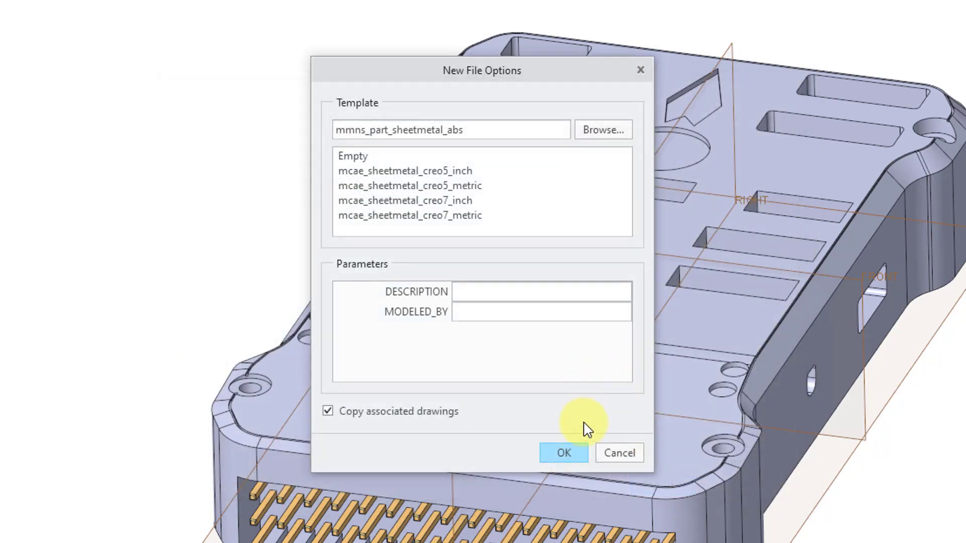
pyautogui.click(570, 454)
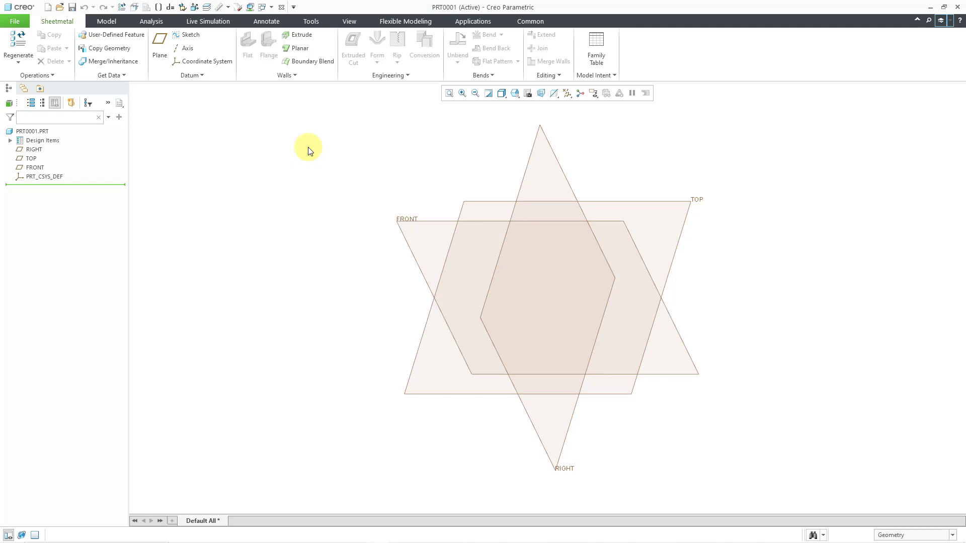
# Create a new Part > Solid model named prt0002 with the default template.
pyautogui.click(49, 9)
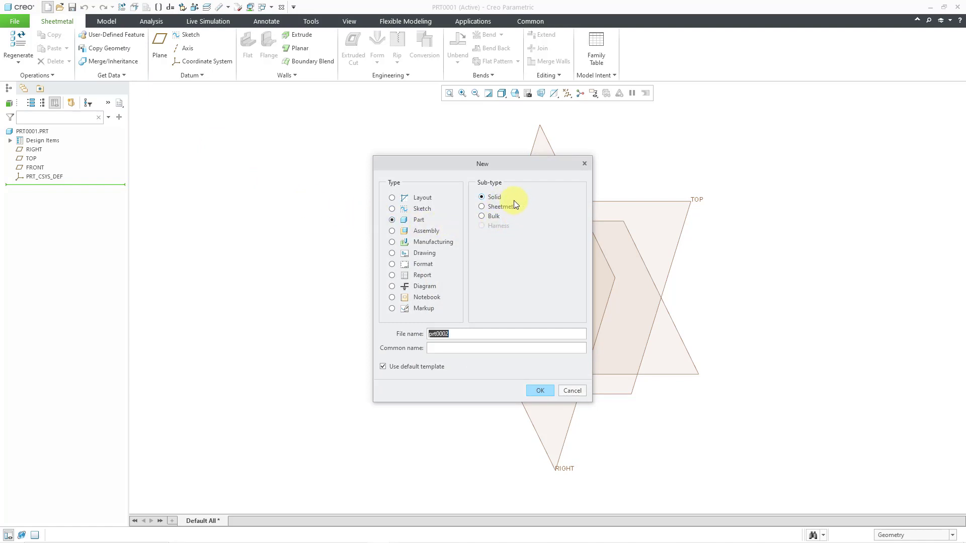
pyautogui.click(539, 391)
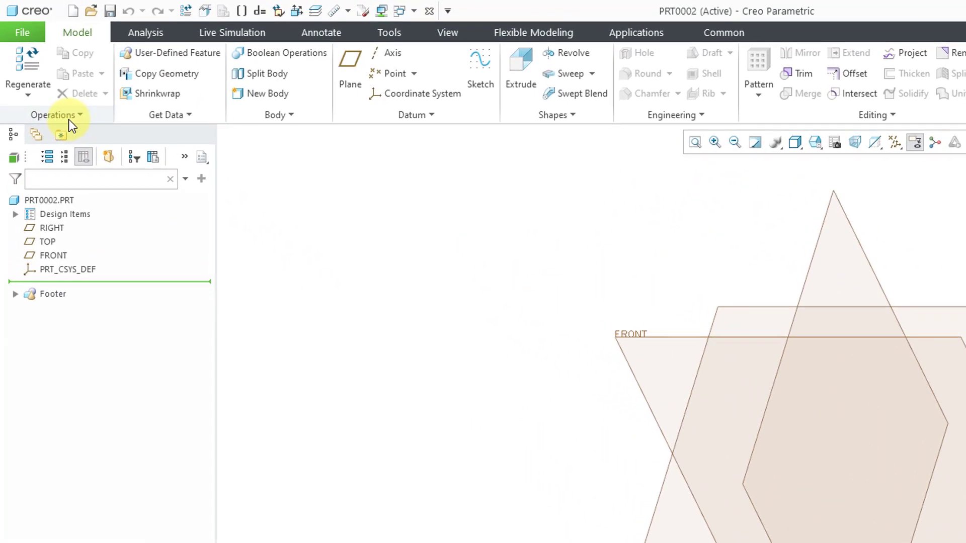
# Convert PRT0002 to sheet metal via Operations > Convert to Sheet Metal, using Empty Body with Body 1.
pyautogui.click(45, 76)
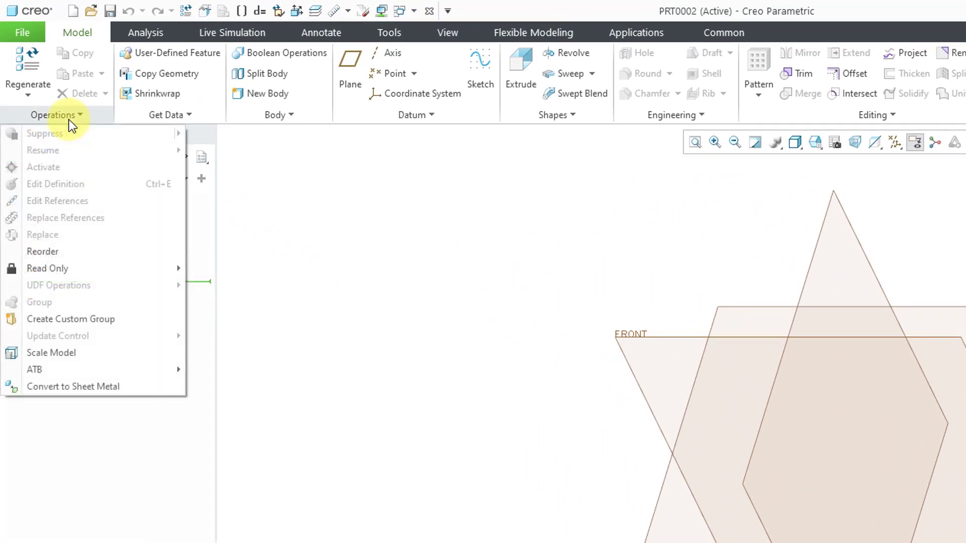
pyautogui.click(120, 390)
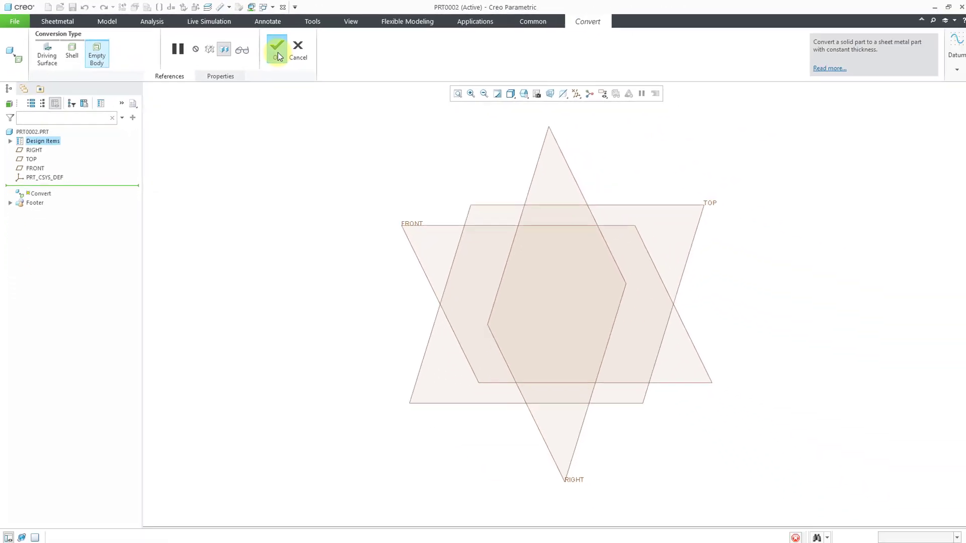
pyautogui.click(420, 78)
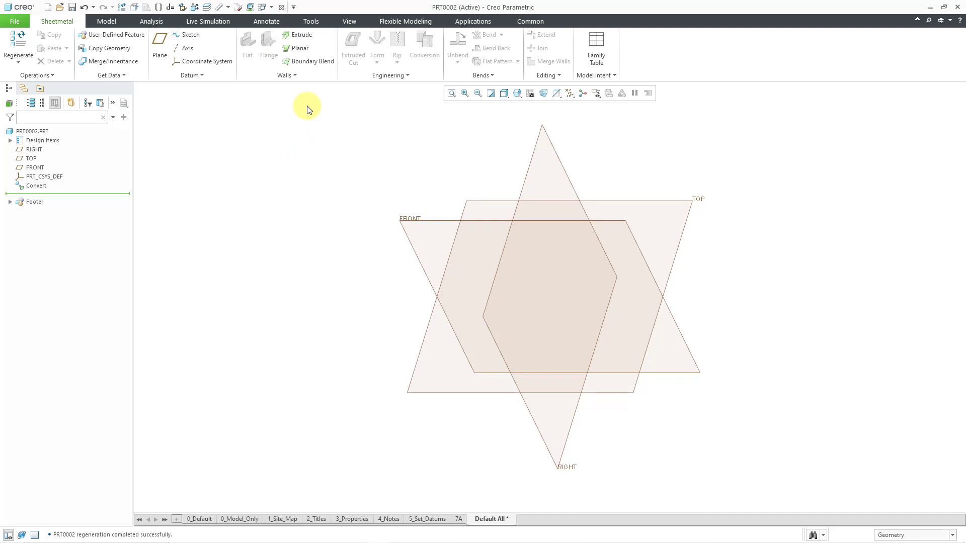
# Activate the DRONE_LAYOUT.PRT window and expand Design Items and Bodies in the model tree.
pyautogui.click(268, 8)
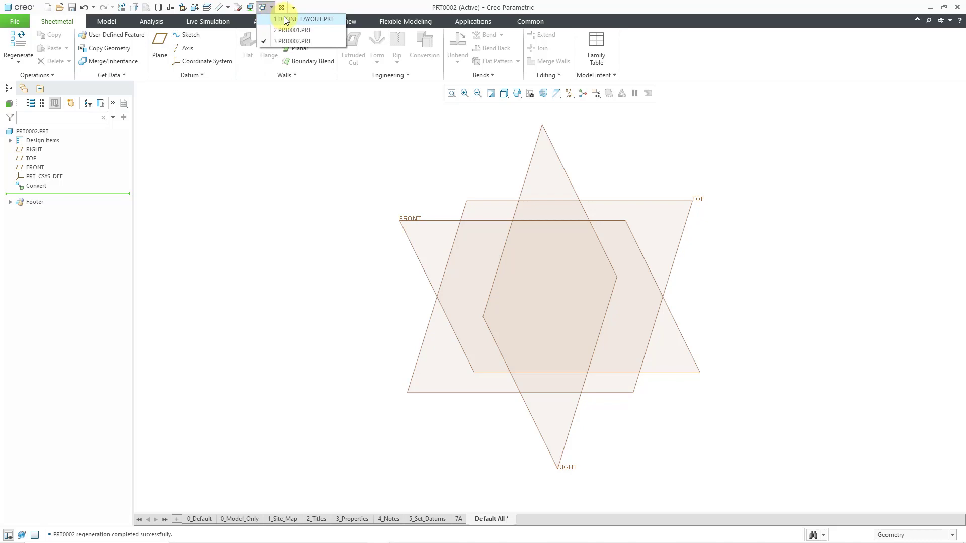
pyautogui.click(285, 19)
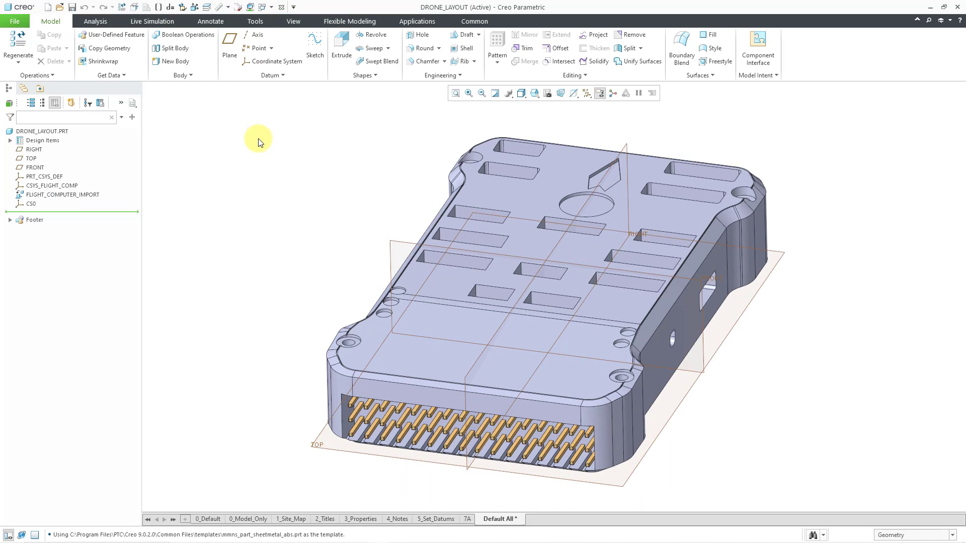
pyautogui.click(10, 141)
pyautogui.click(20, 150)
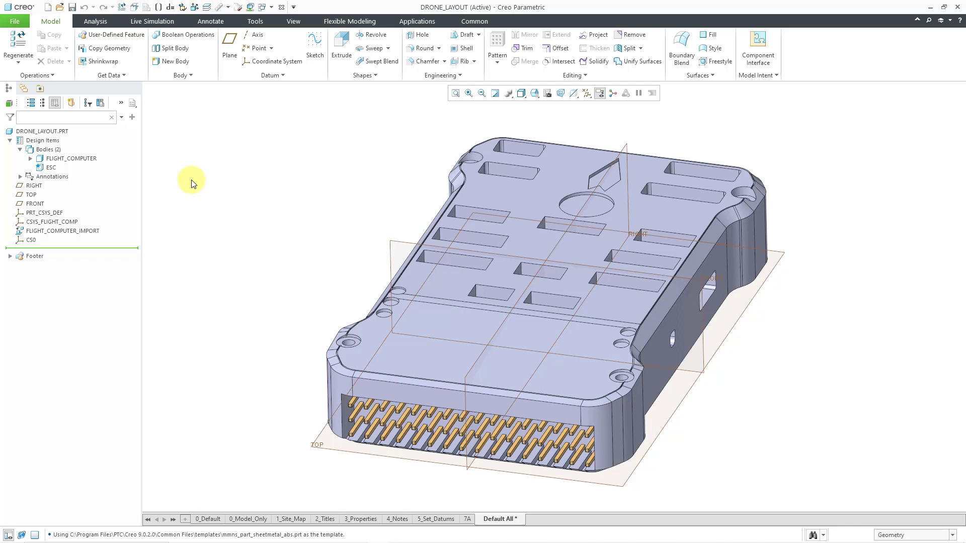
# Add a new body to DRONE_LAYOUT and rename it from Body 3 to CASE.
pyautogui.click(171, 62)
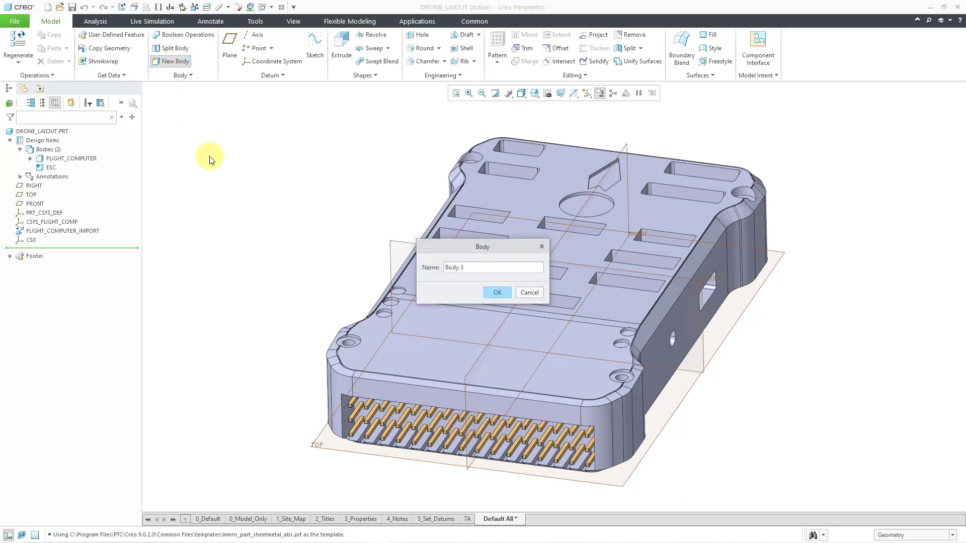
pyautogui.doubleClick(471, 268)
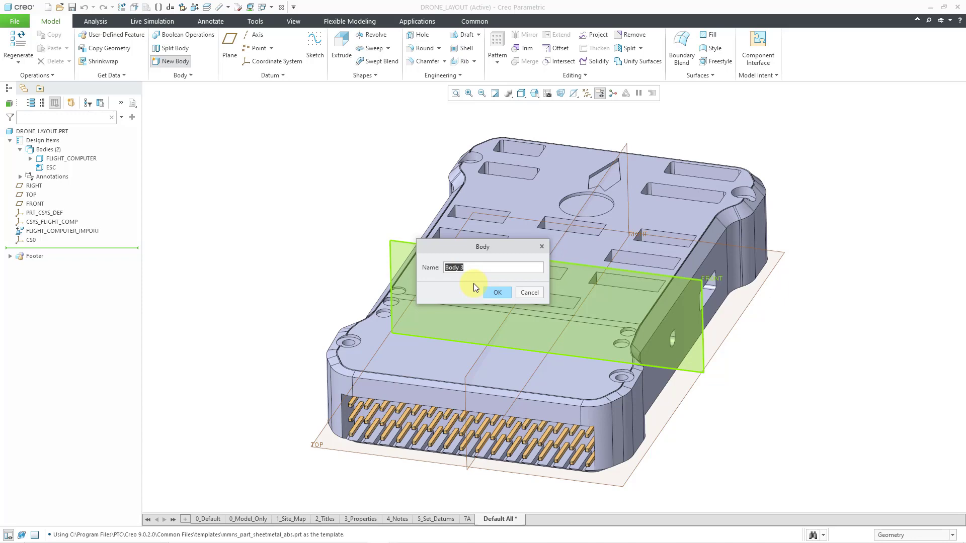
pyautogui.write('Case')
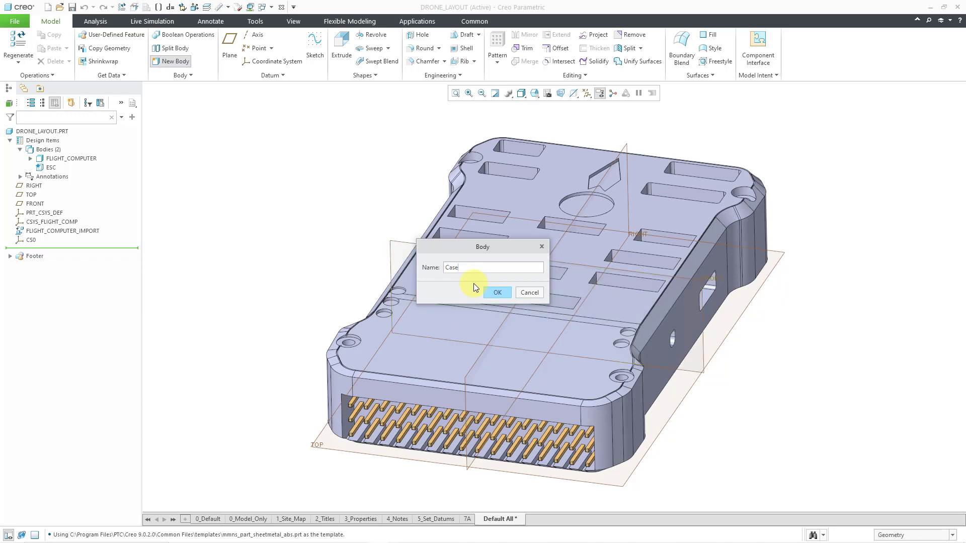
pyautogui.click(488, 287)
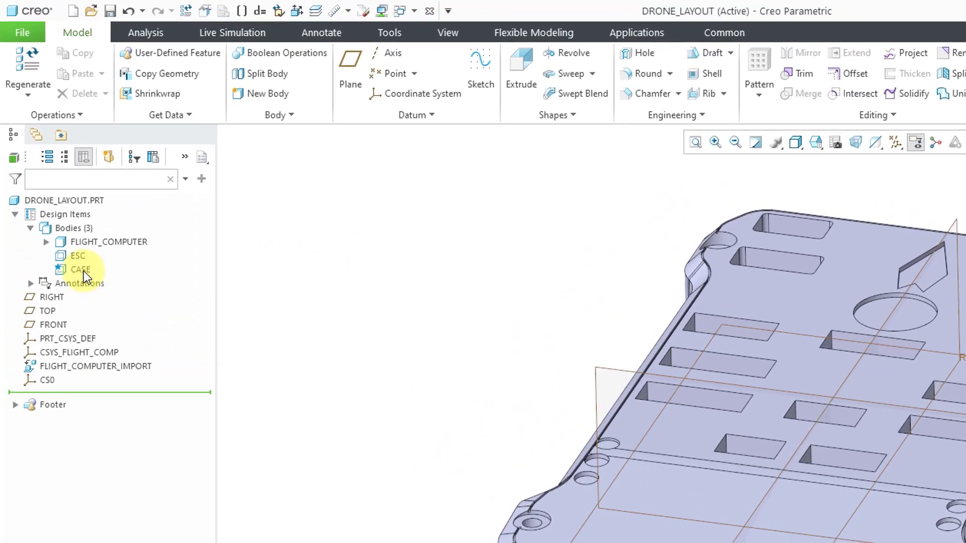
# Convert the CASE body to sheet metal from its model-tree context menu.
pyautogui.rightClick(86, 276)
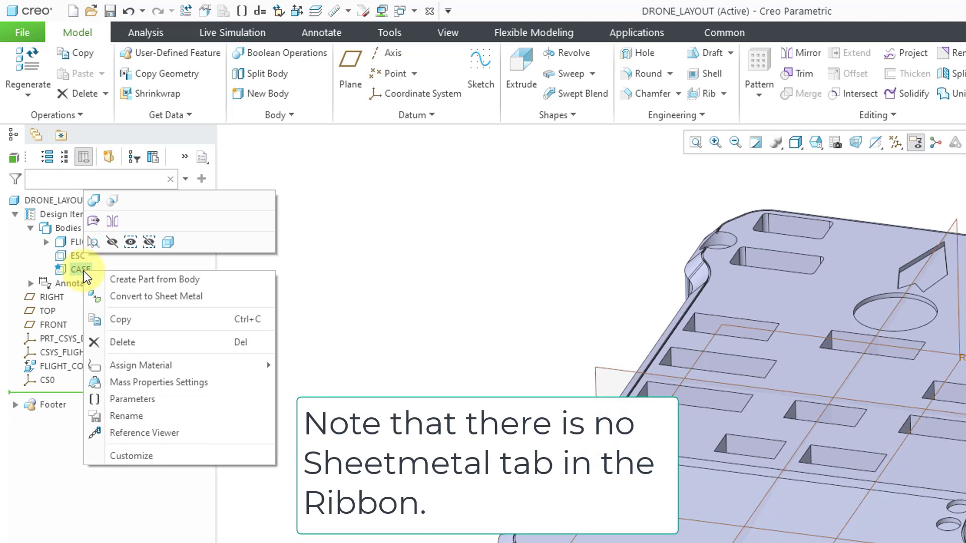
pyautogui.click(222, 295)
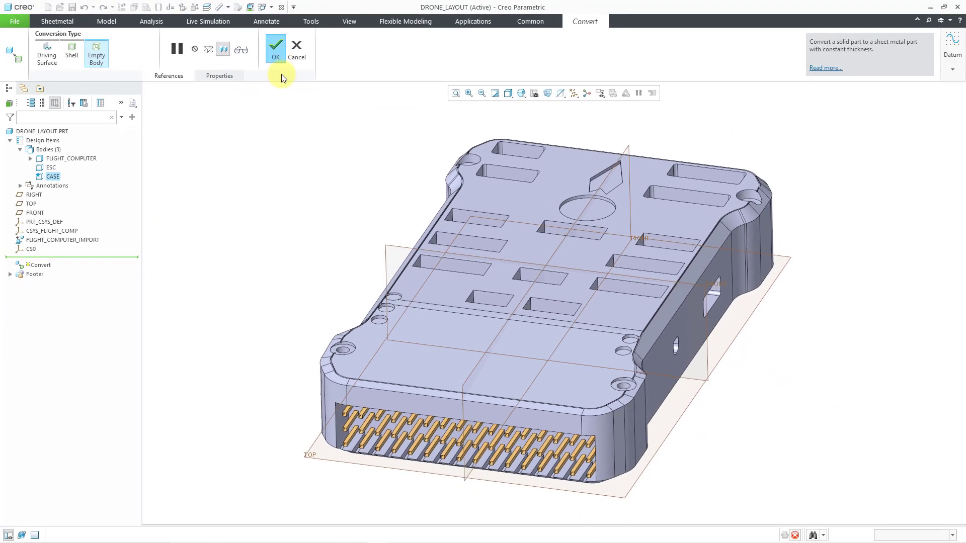
pyautogui.click(421, 76)
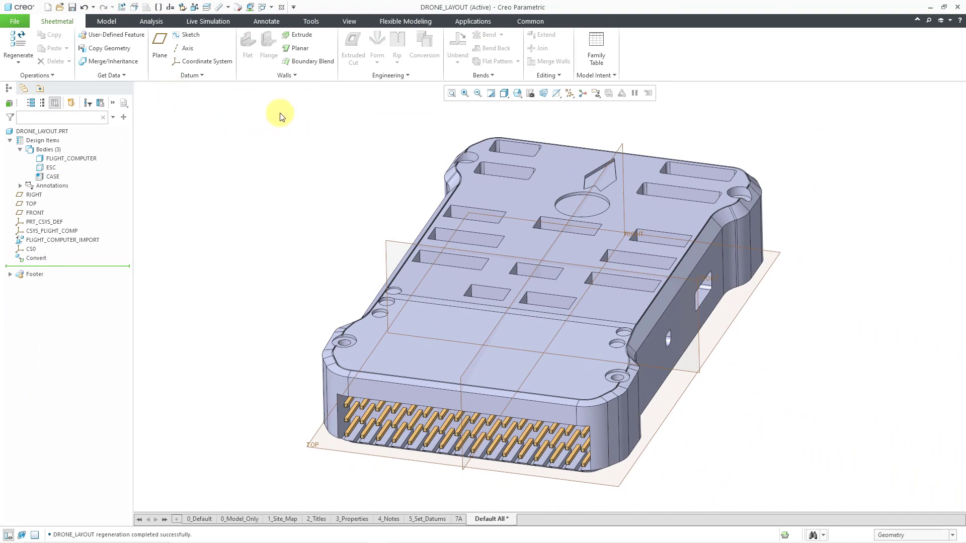
pyautogui.click(107, 21)
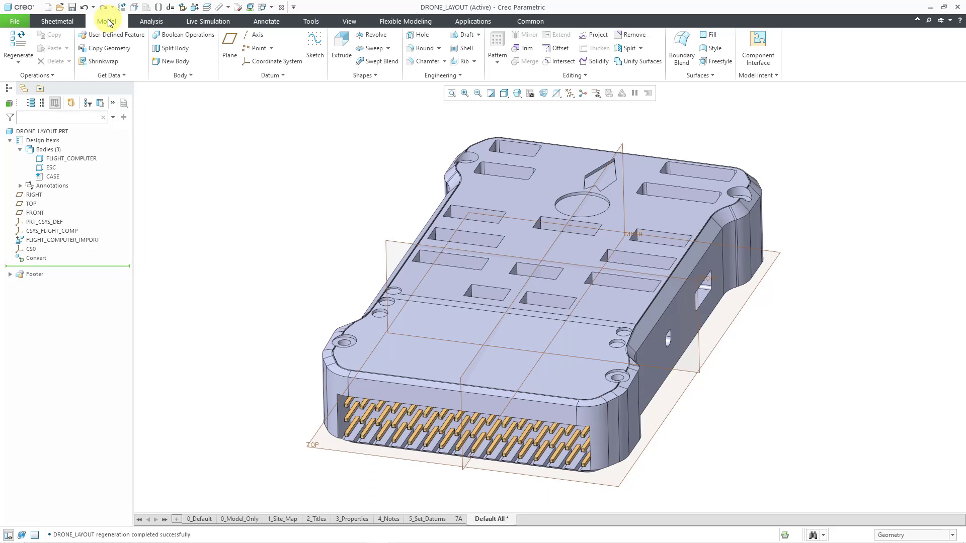
pyautogui.click(59, 21)
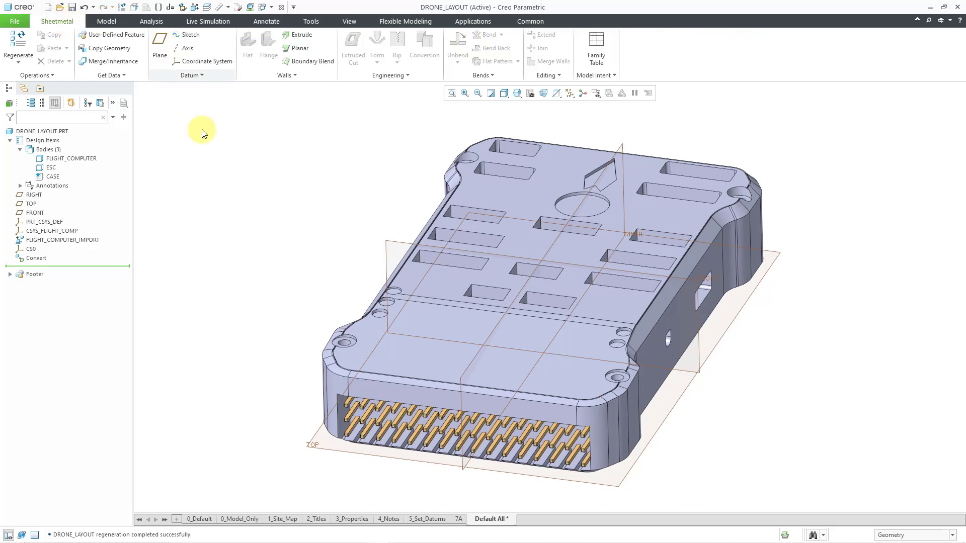